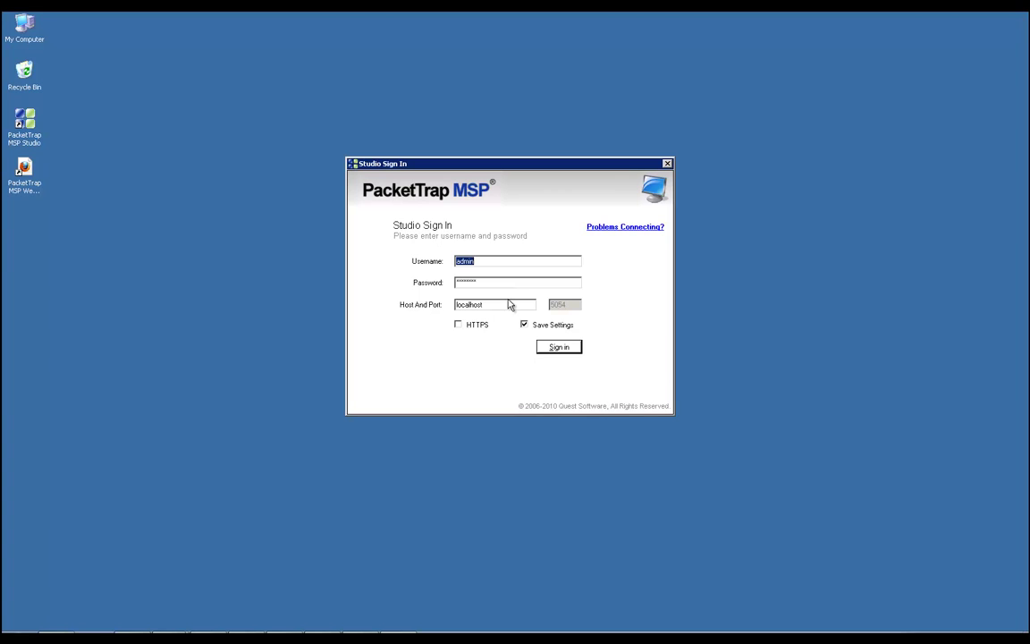
Sign in to the localhost server as admin.
click(560, 347)
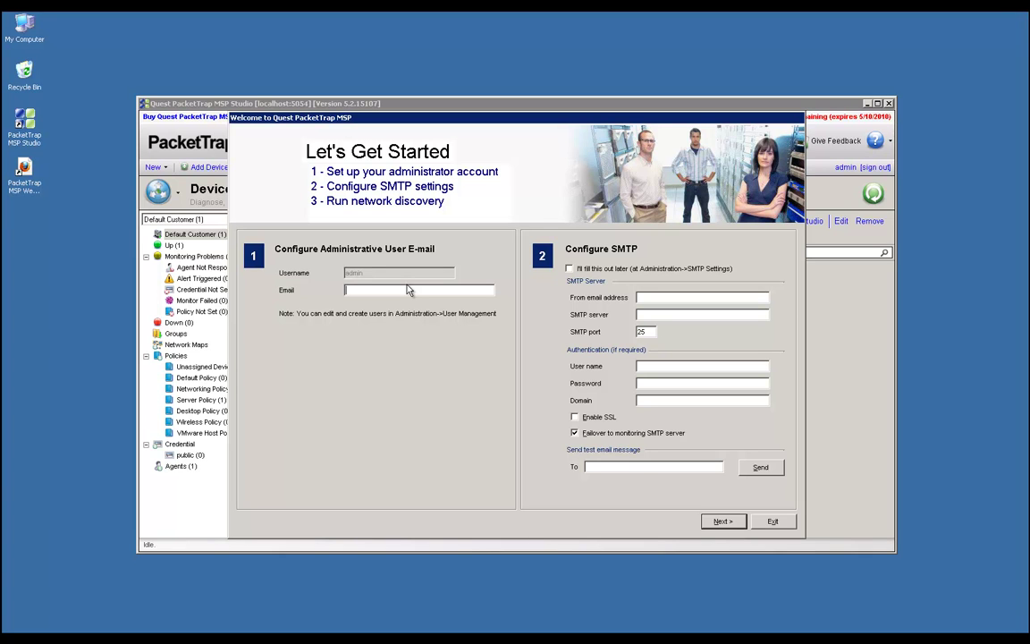
Defer SMTP configuration until later and continue to the Add Devices Wizard.
click(662, 314)
click(654, 332)
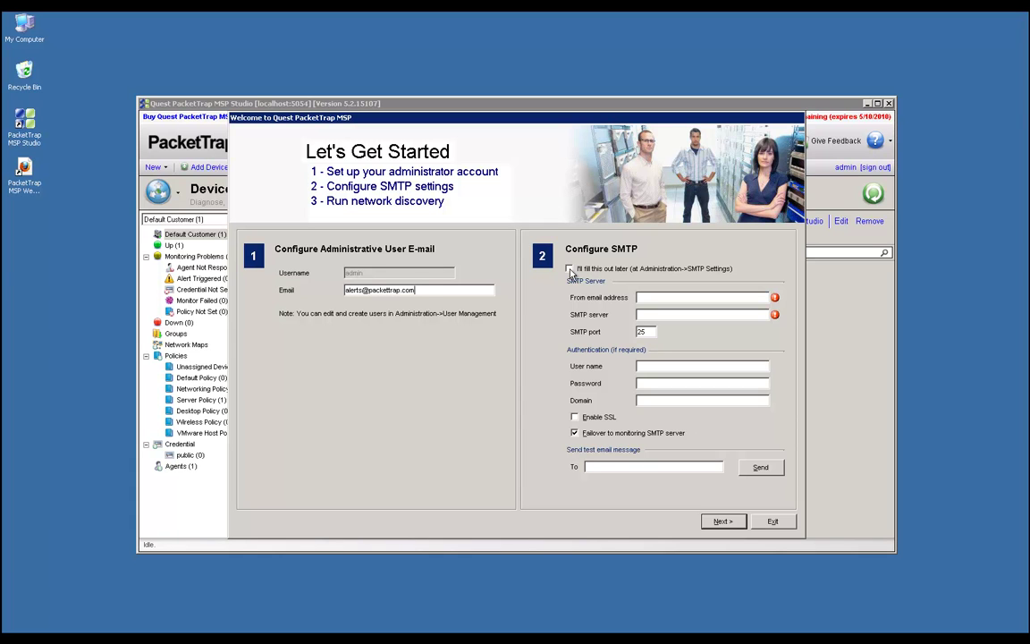
click(569, 269)
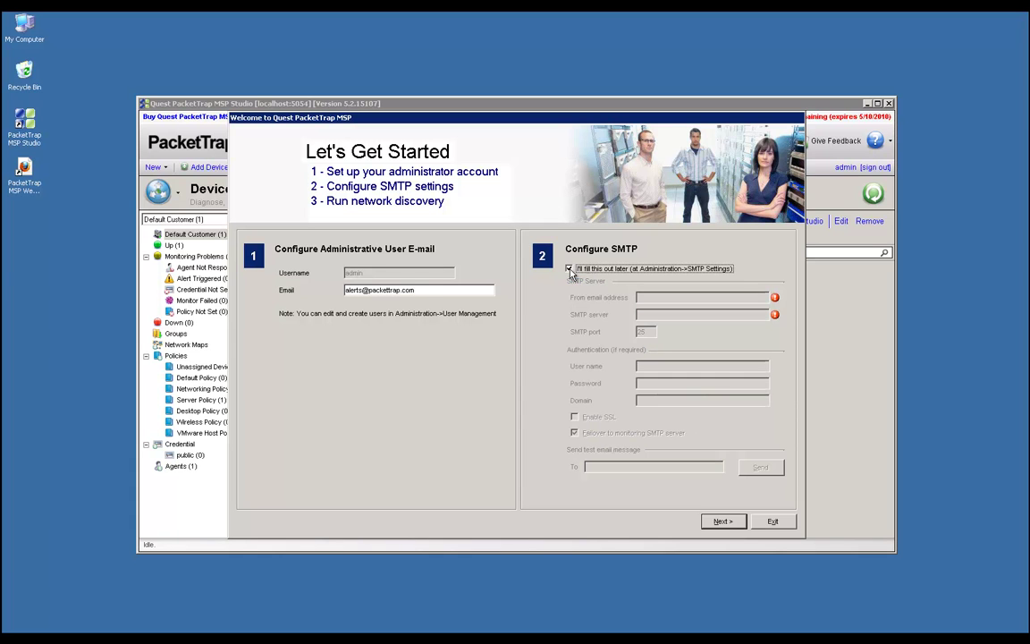
click(722, 521)
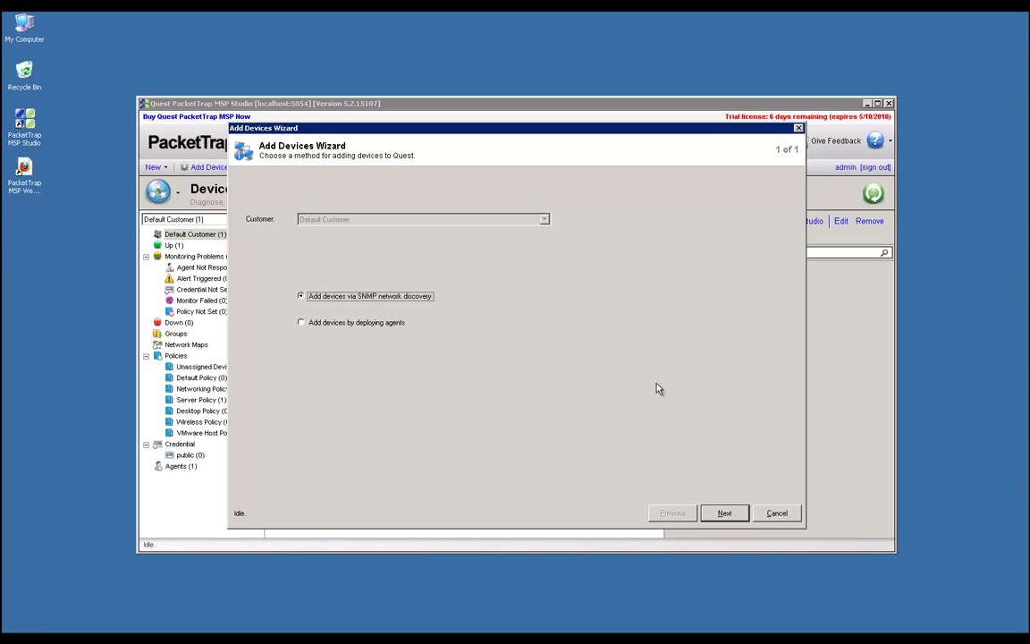
Run SNMP network discovery on the range 192.168.1.1 - 192.168.1.10.
click(723, 519)
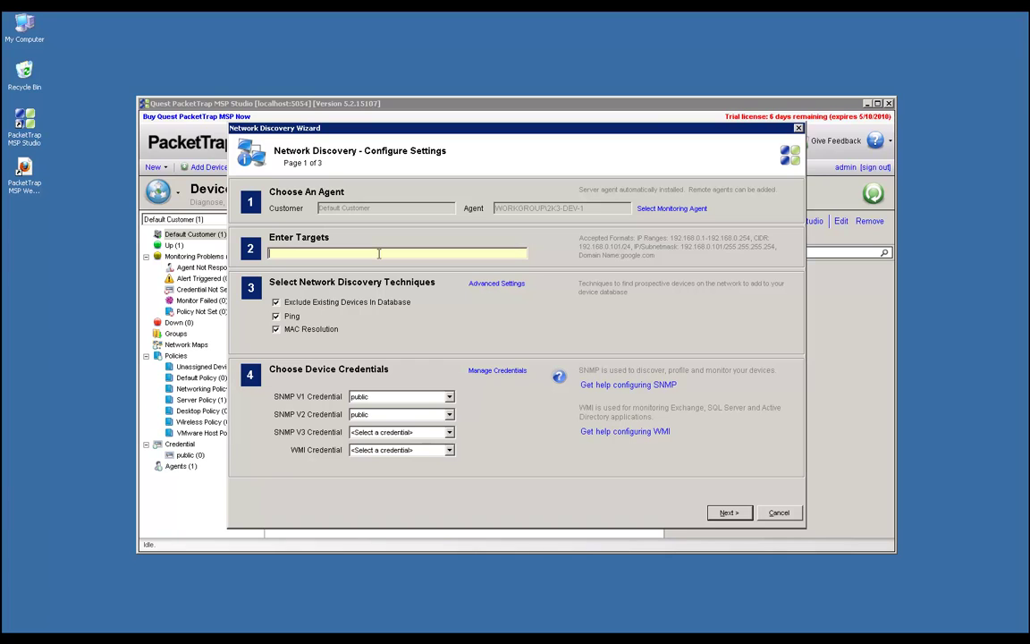
text(19)
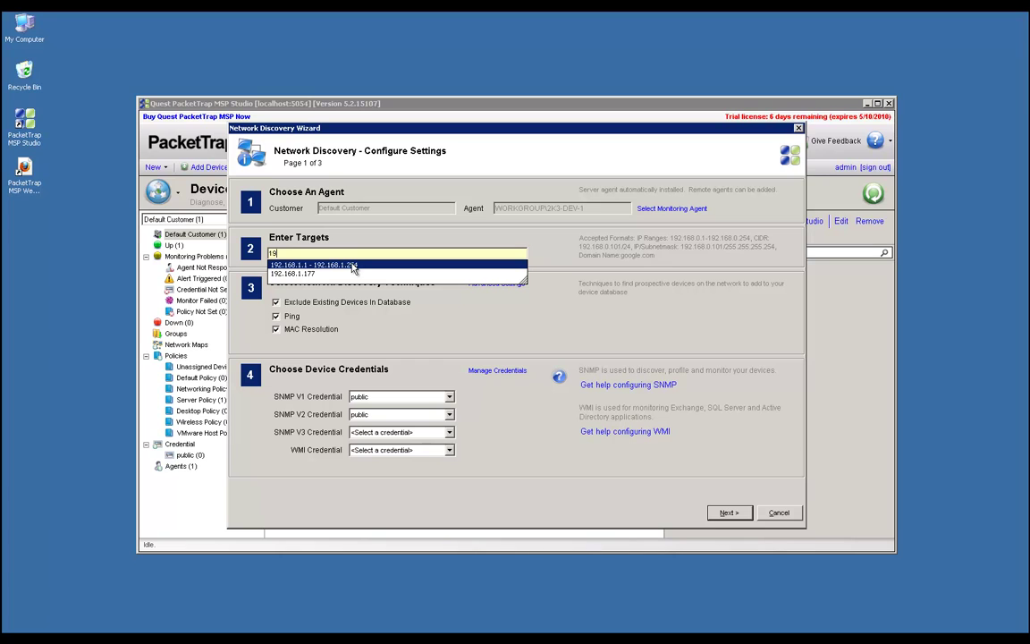
click(353, 265)
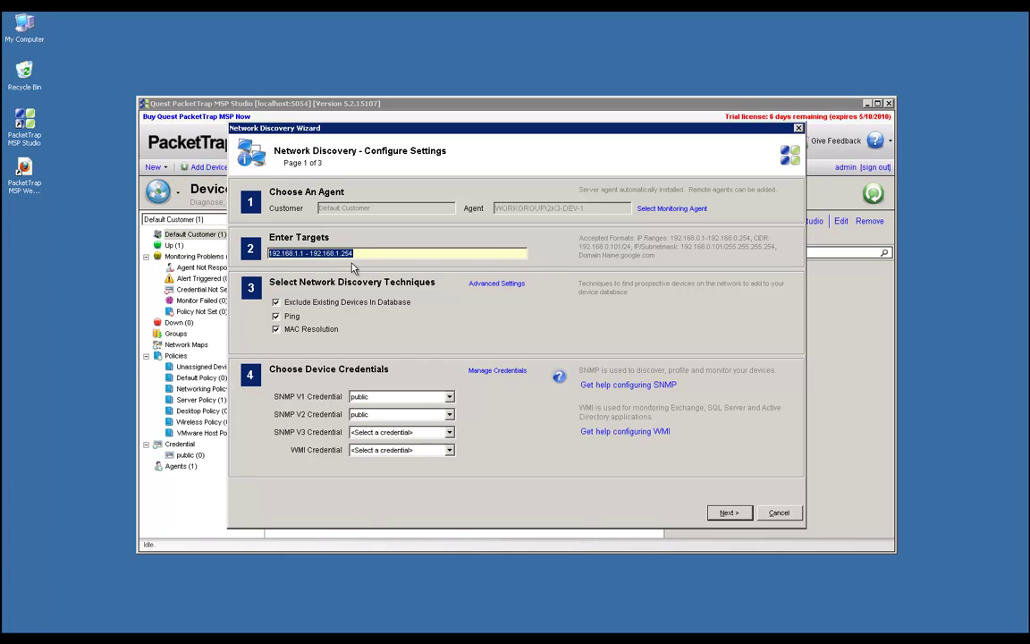
click(359, 253)
key(BackSpace)
key(BackSpace)
key(BackSpace)
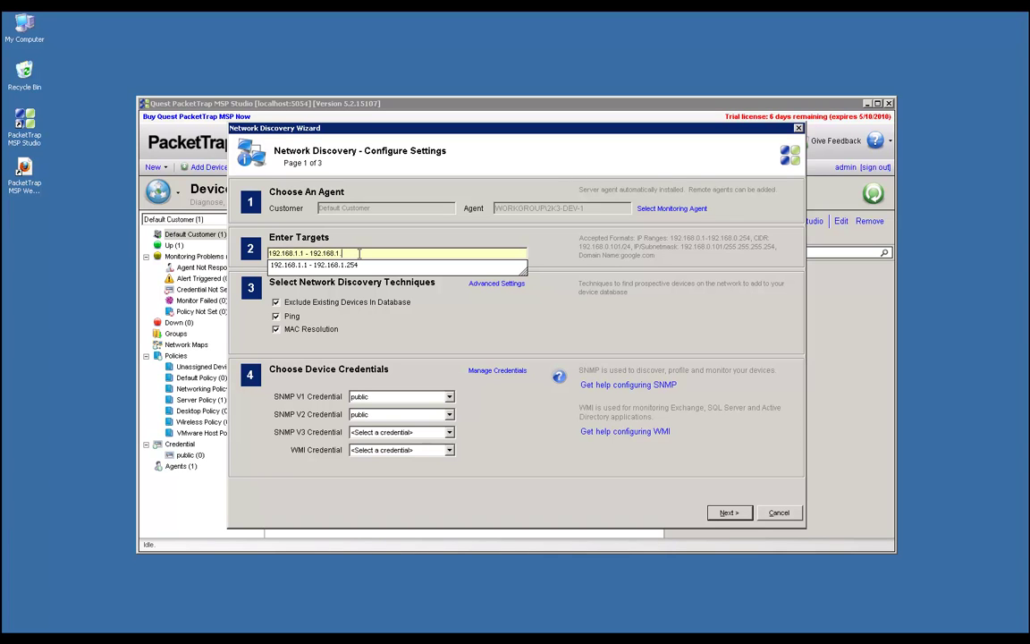
text(10)
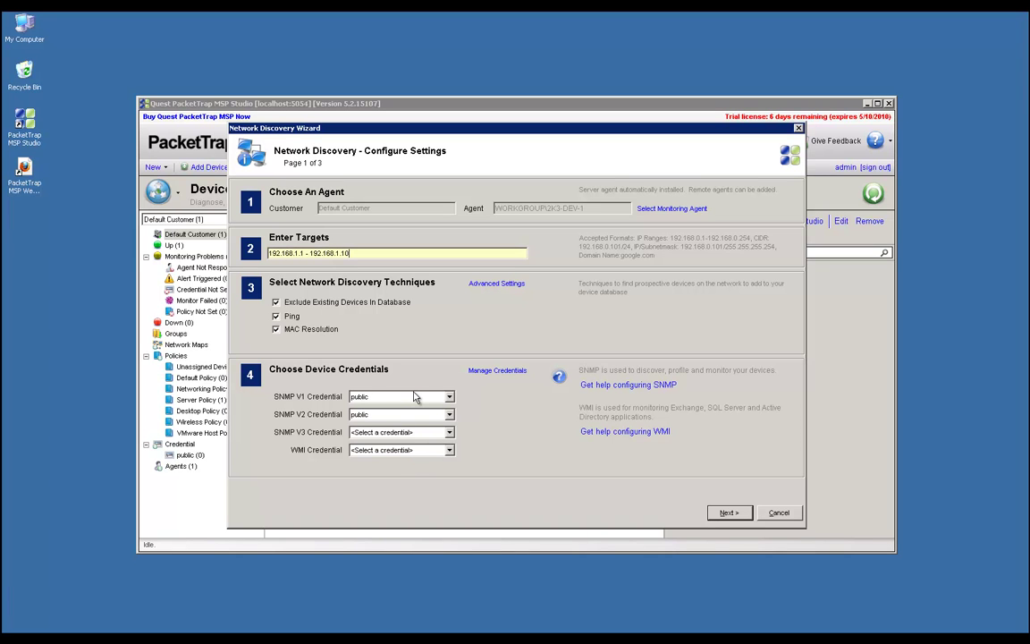
click(728, 513)
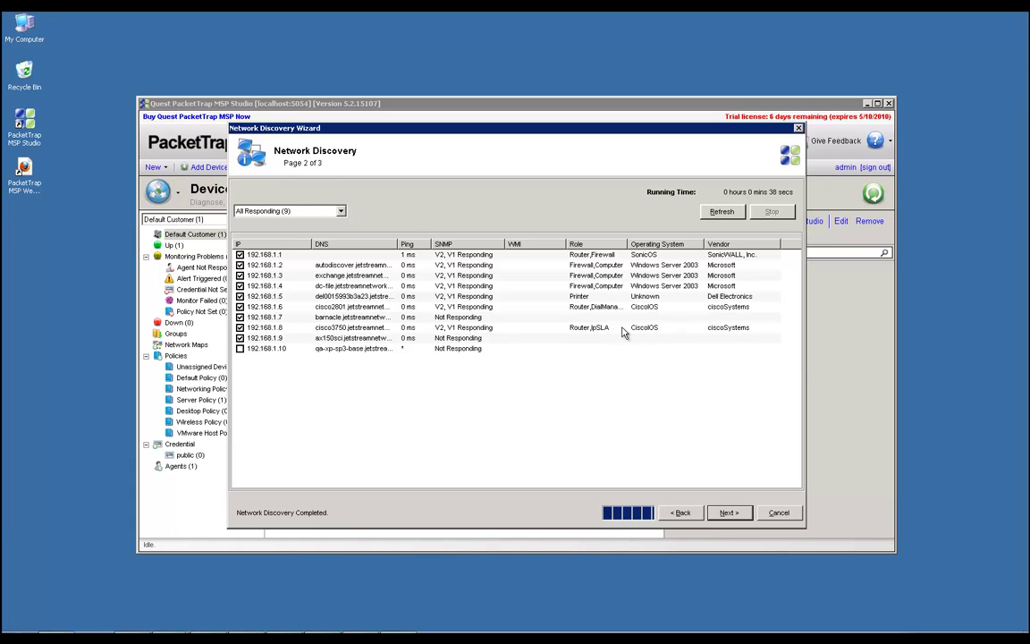
Add the nine discovered devices using Apply Smart Policy Assignments.
click(729, 512)
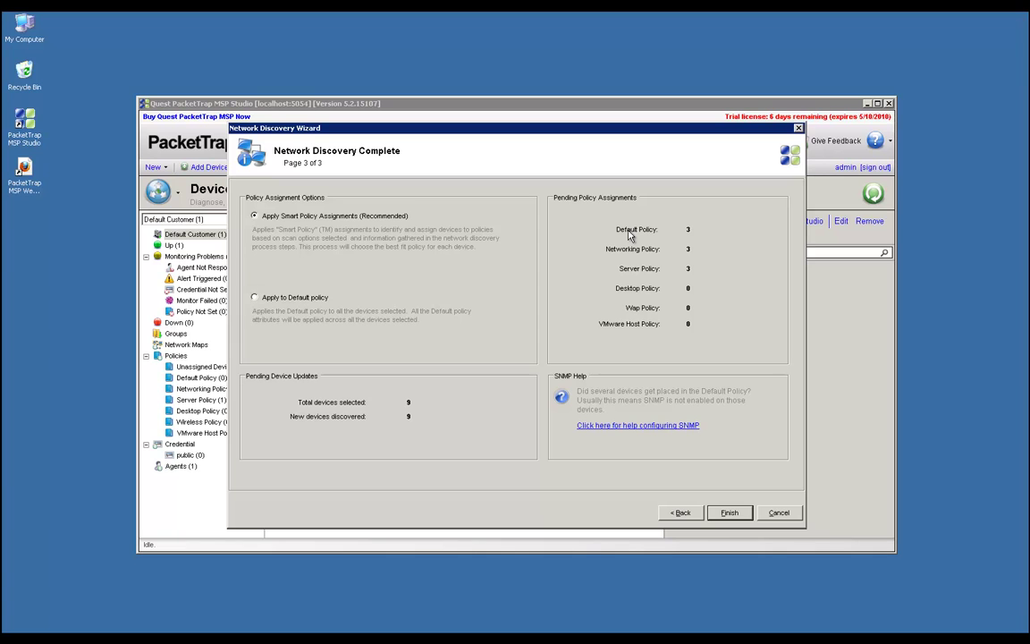
click(729, 511)
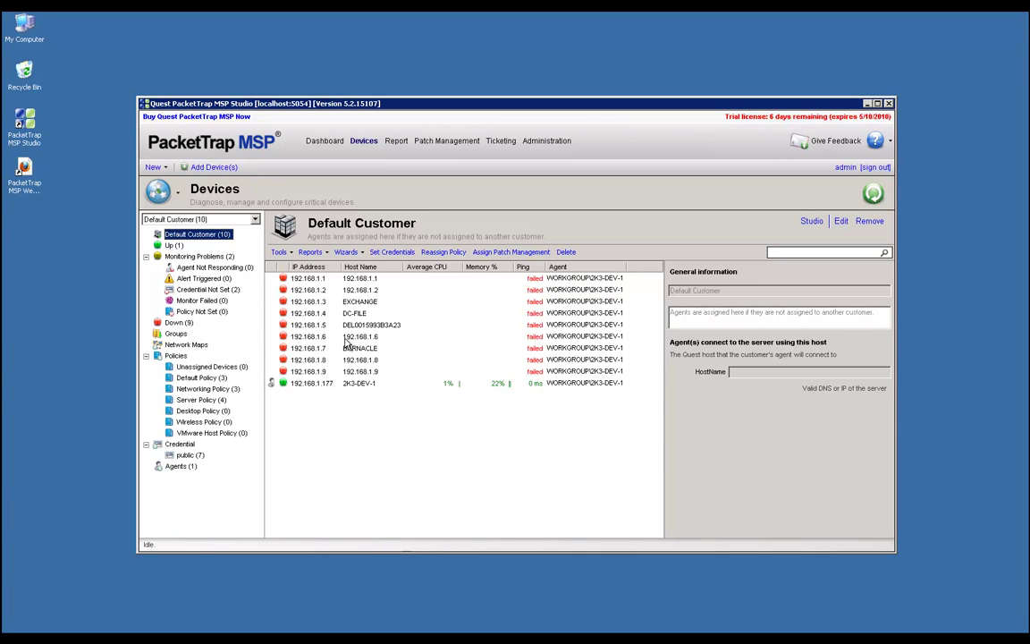
Apply the public SNMP credential to devices 192.168.1.1 through 192.168.1.9.
click(309, 280)
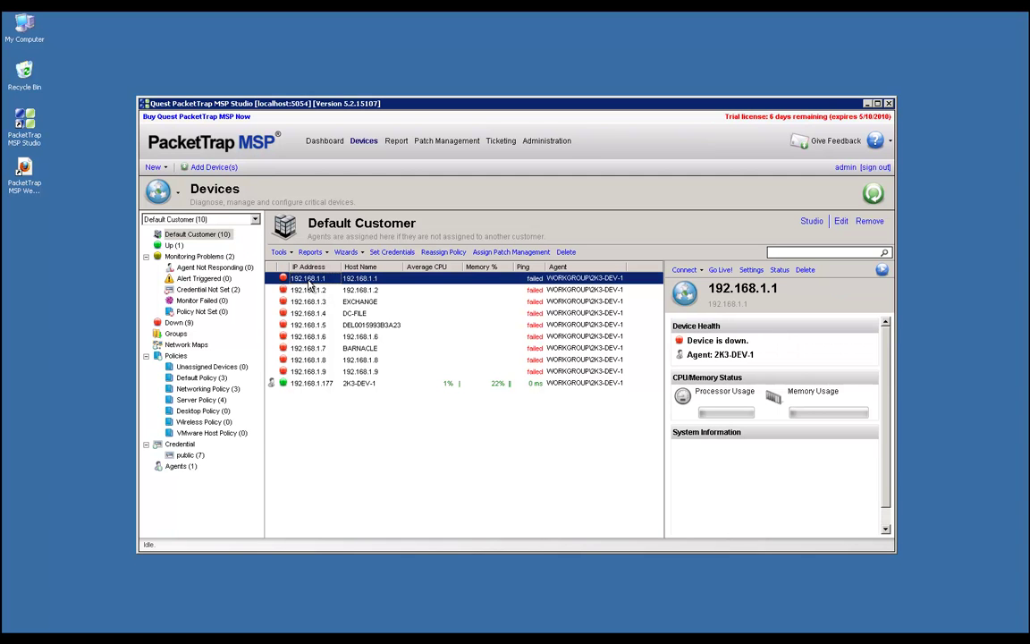
shift+click(312, 372)
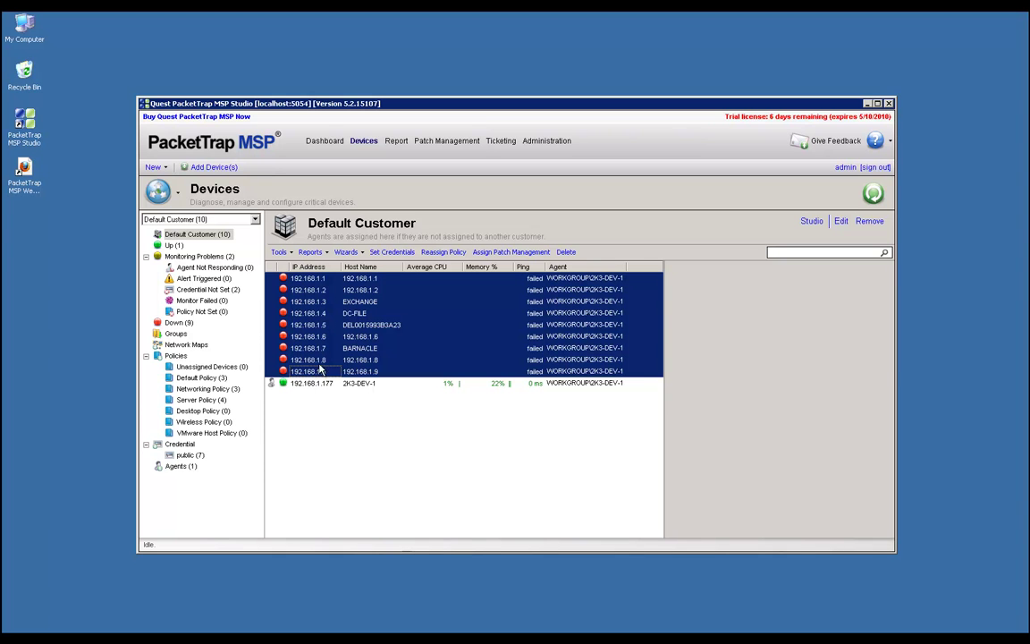
click(385, 253)
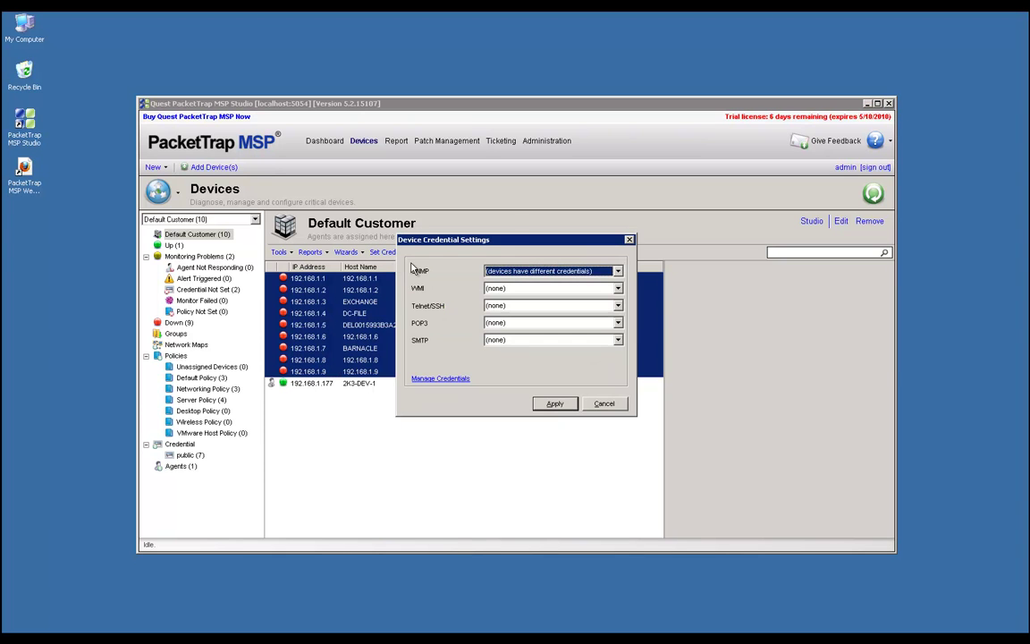
click(514, 272)
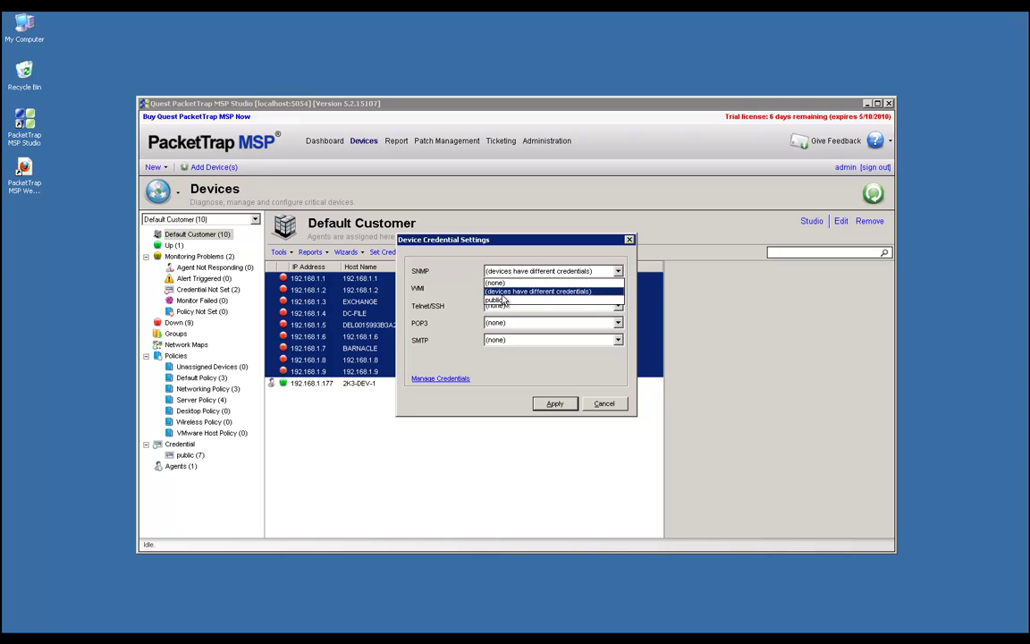
click(498, 300)
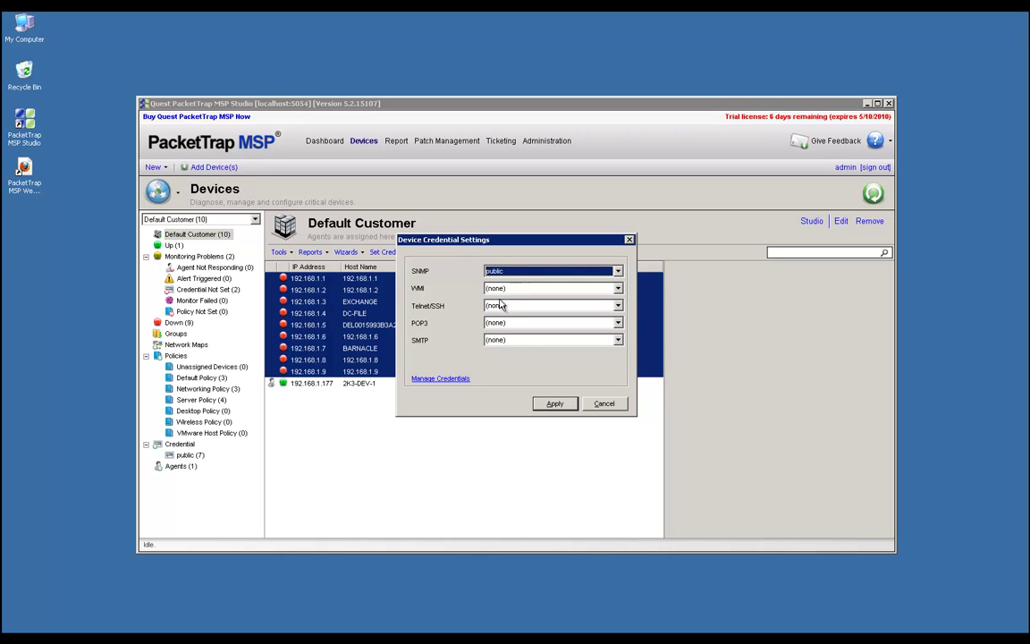
click(552, 405)
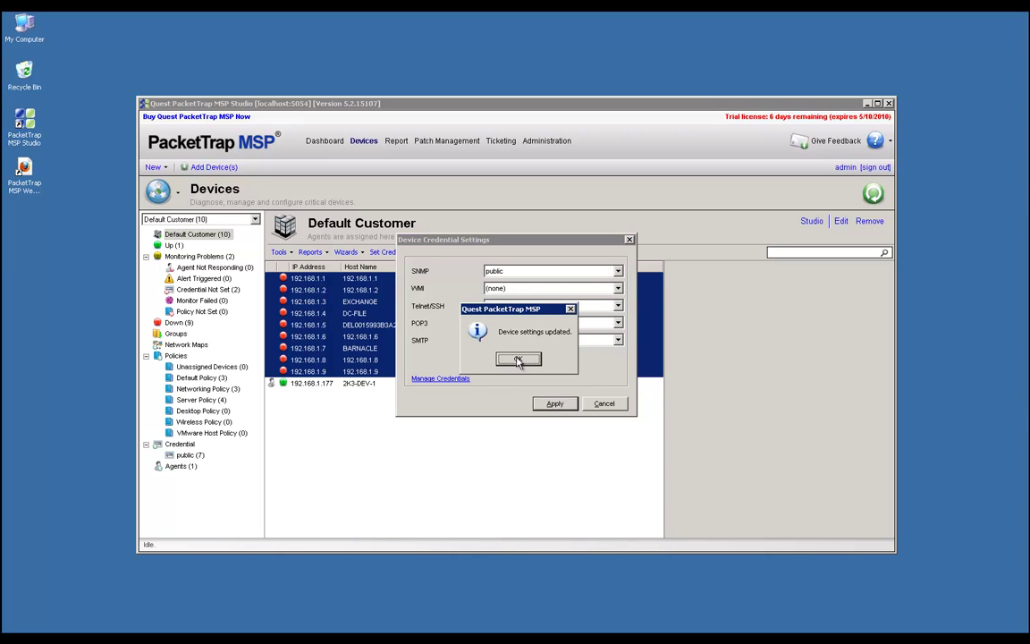
click(515, 360)
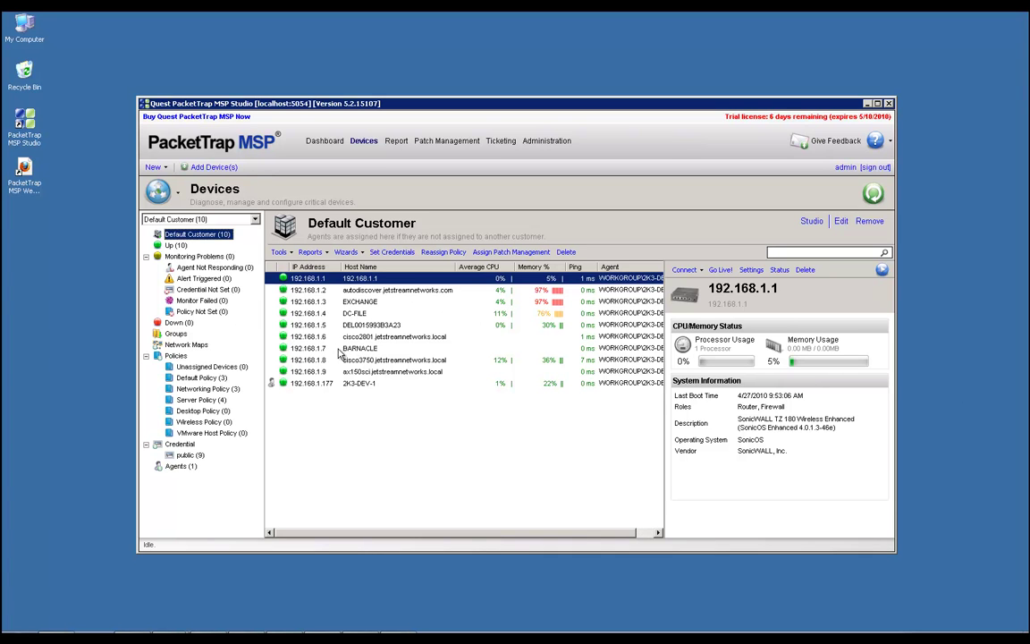
Show Default Policy's devices and select 192.168.1.9, then BARNACLE at 192.168.1.7.
click(213, 379)
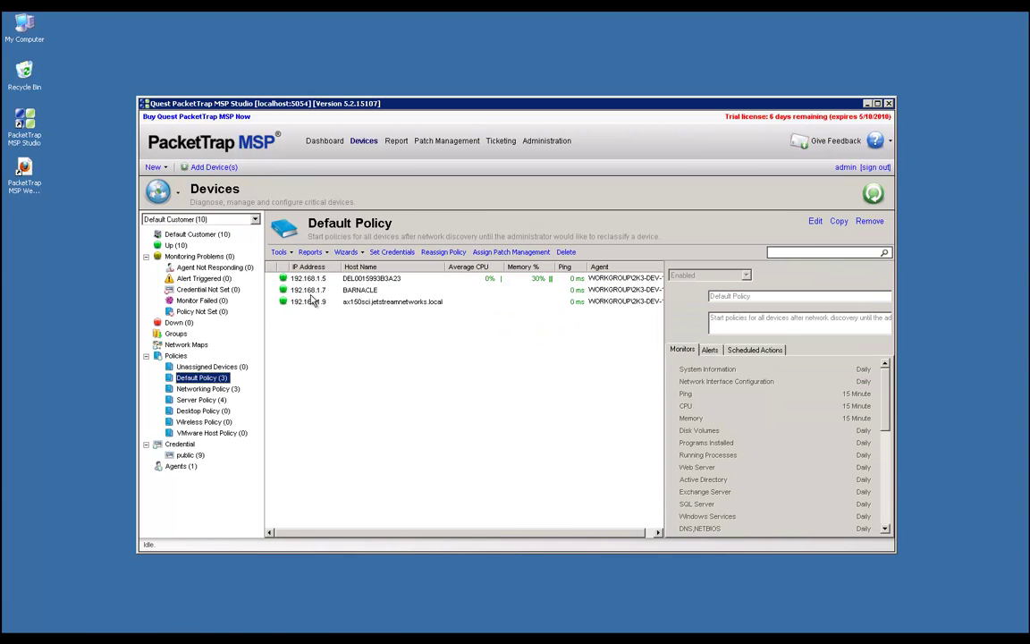
click(303, 304)
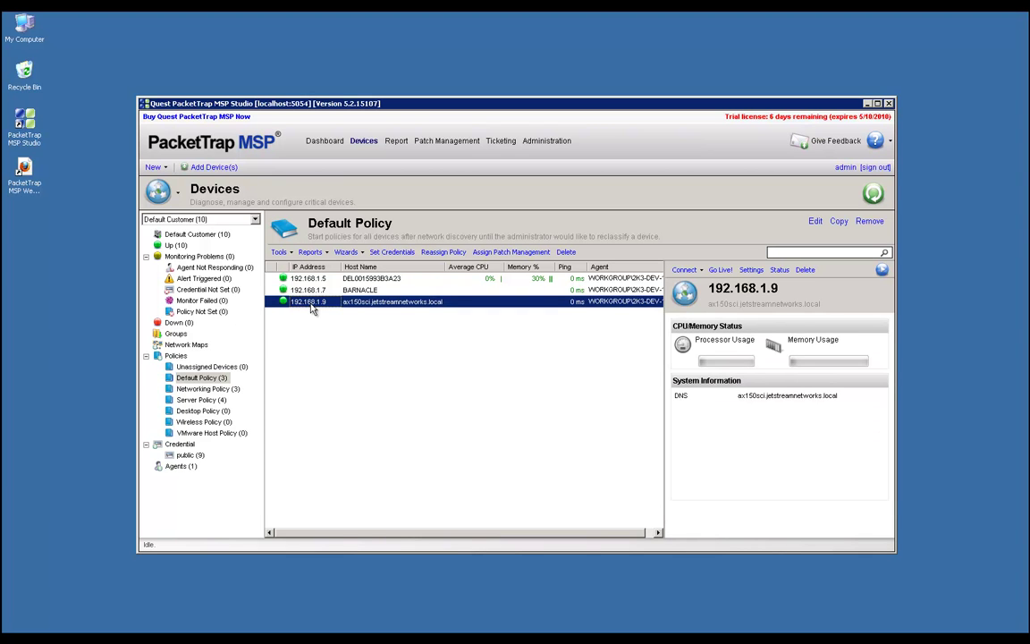
click(310, 291)
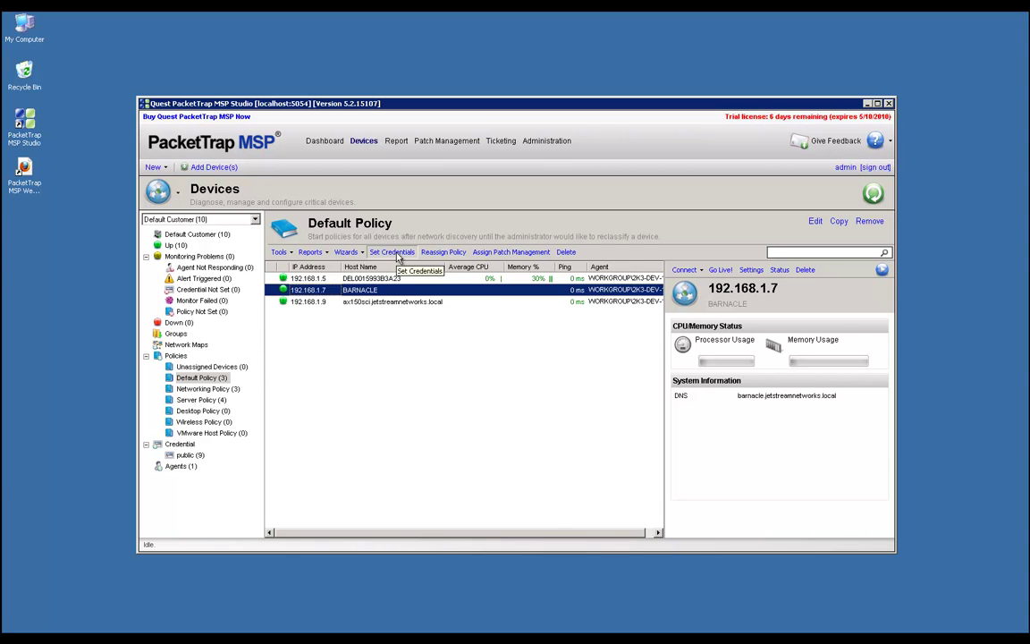
Reassign BARNACLE from Default Policy to Server Policy.
click(393, 252)
click(604, 404)
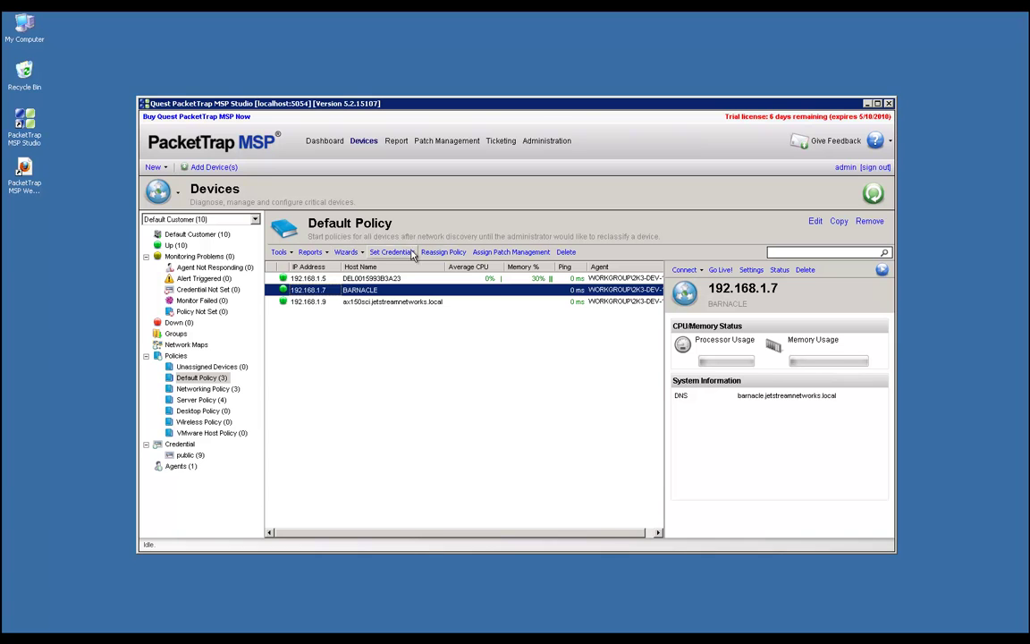
click(441, 252)
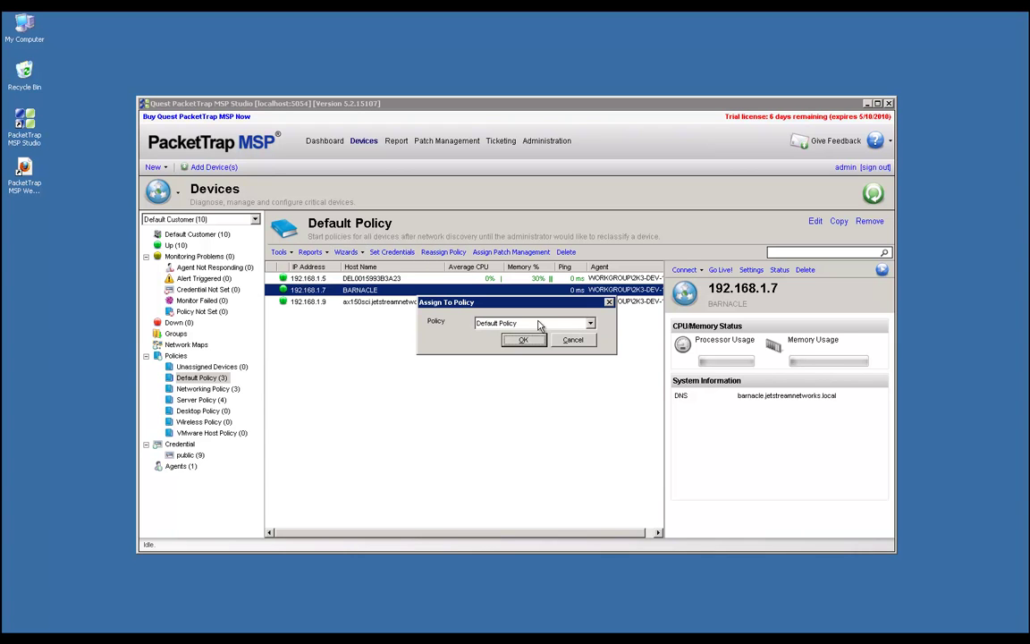
click(524, 323)
click(512, 369)
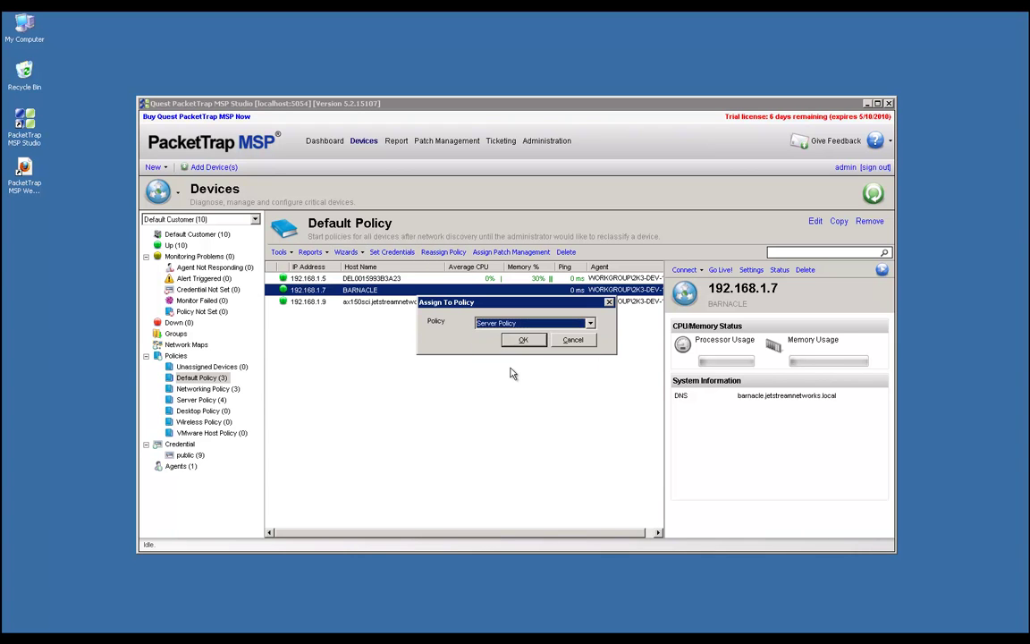
click(523, 342)
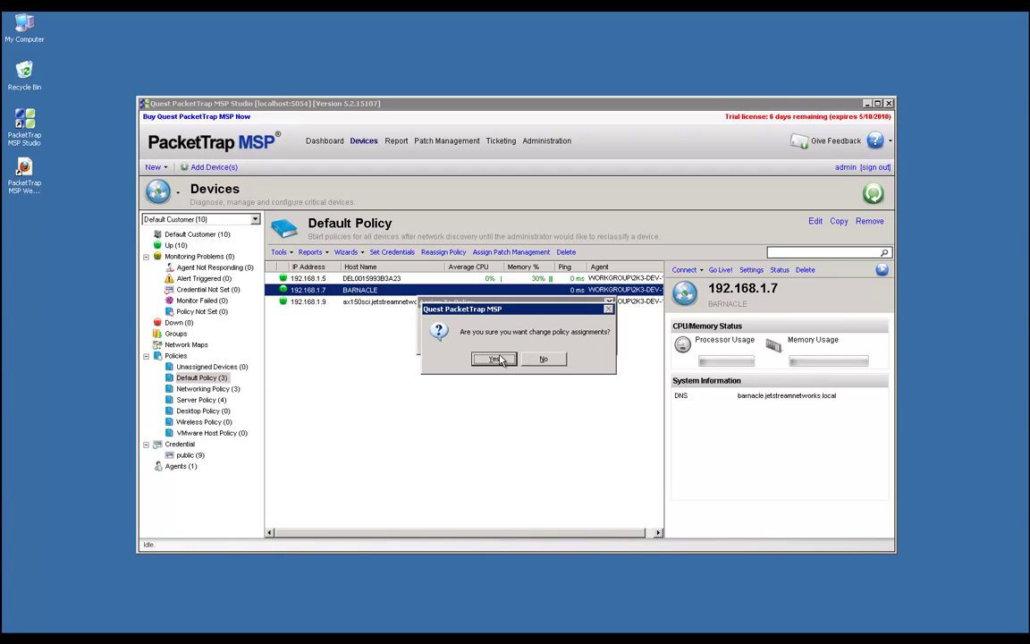
click(492, 362)
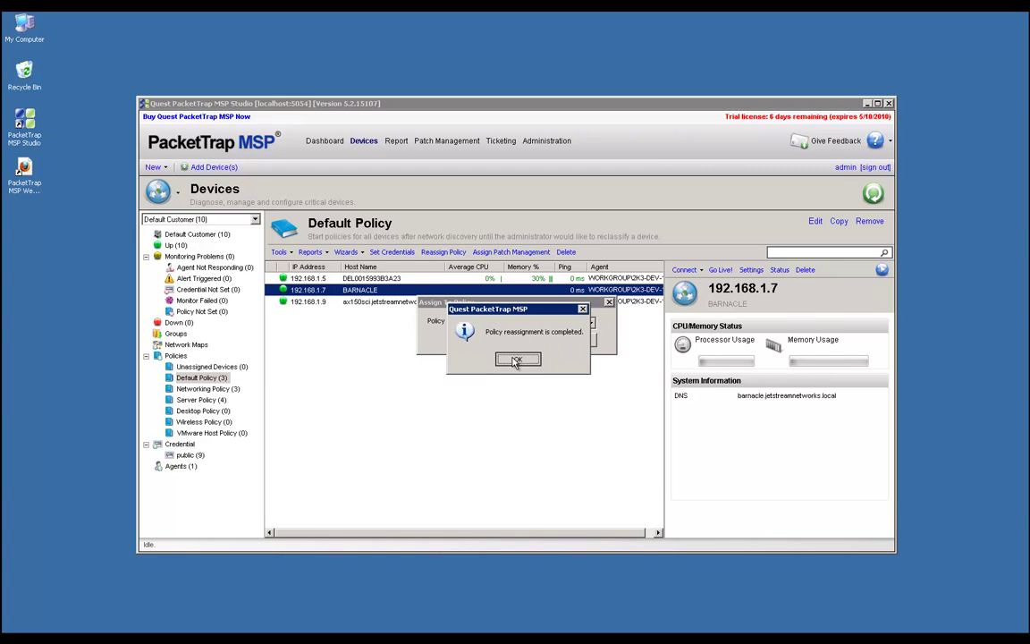
click(514, 359)
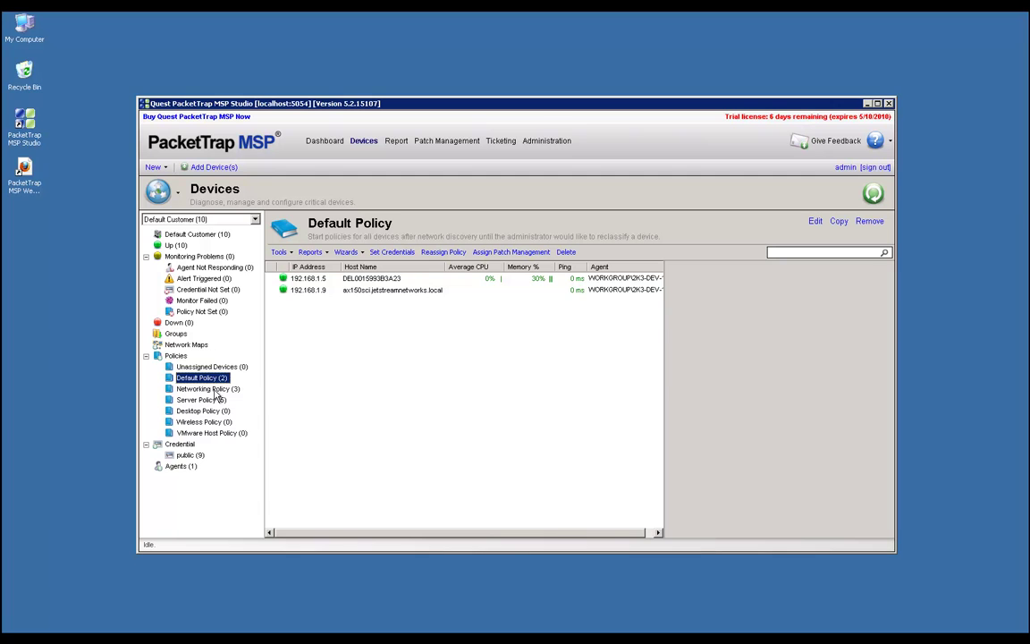
click(198, 400)
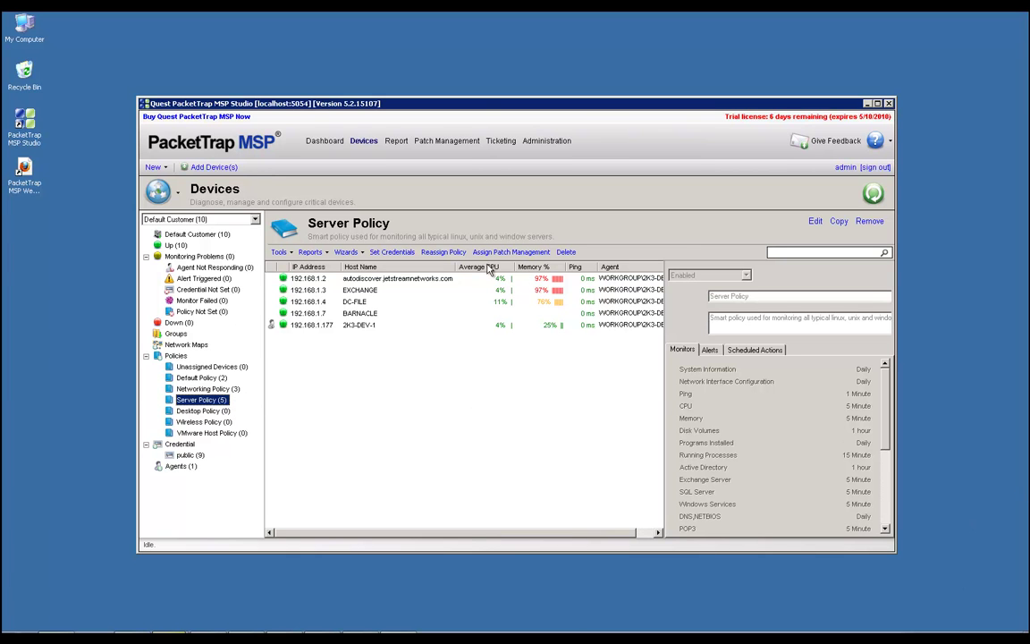
Return to the full ten-device Default Customer list.
click(362, 143)
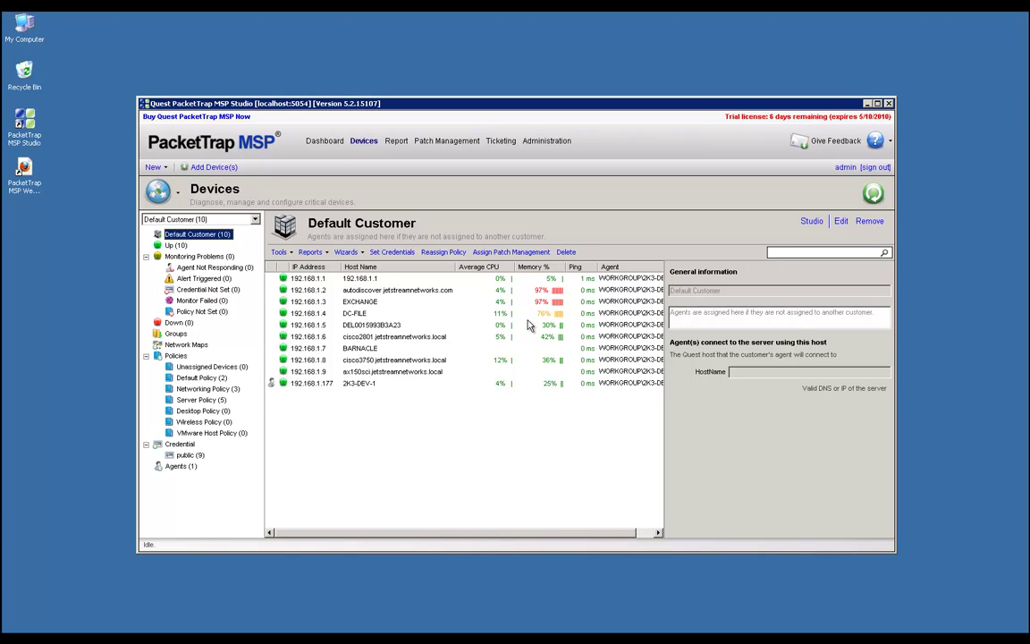
Review Networking Policy's monitors and alerts in its editor, cancelling without changes.
right_click(230, 389)
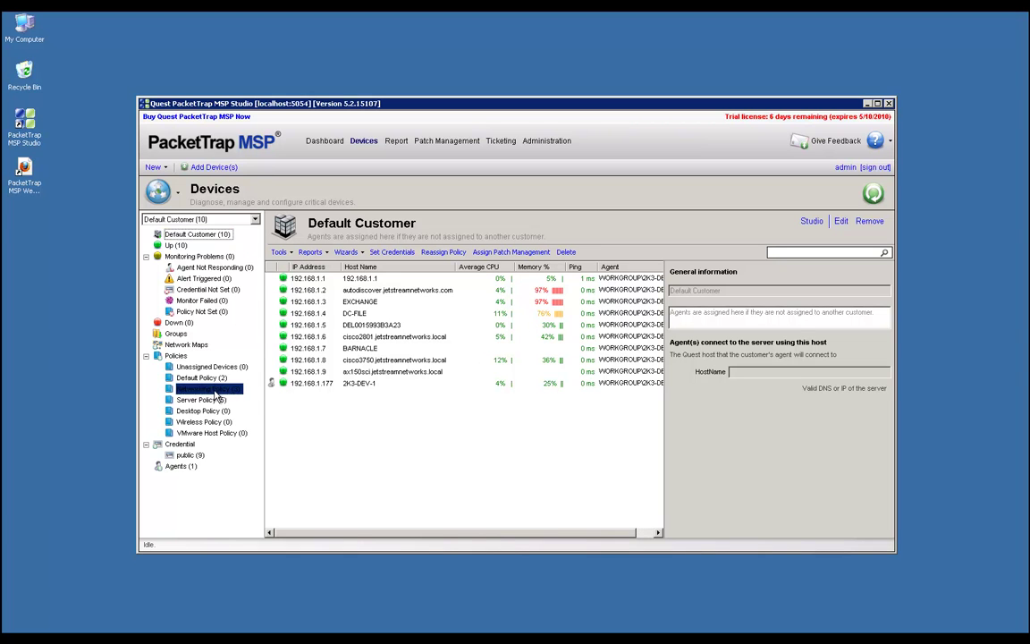
click(240, 399)
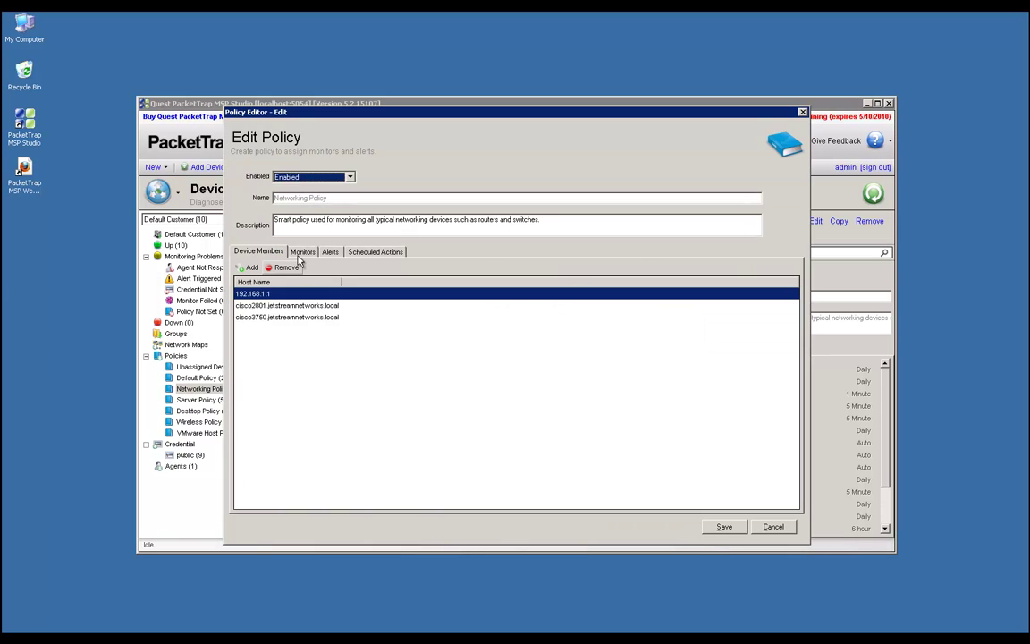
click(302, 253)
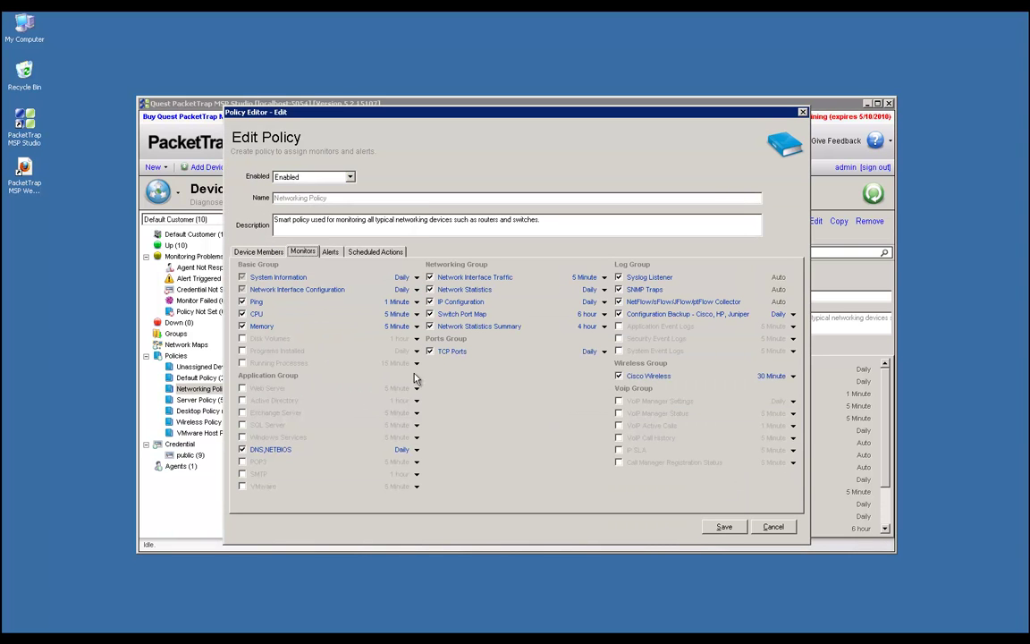
click(329, 252)
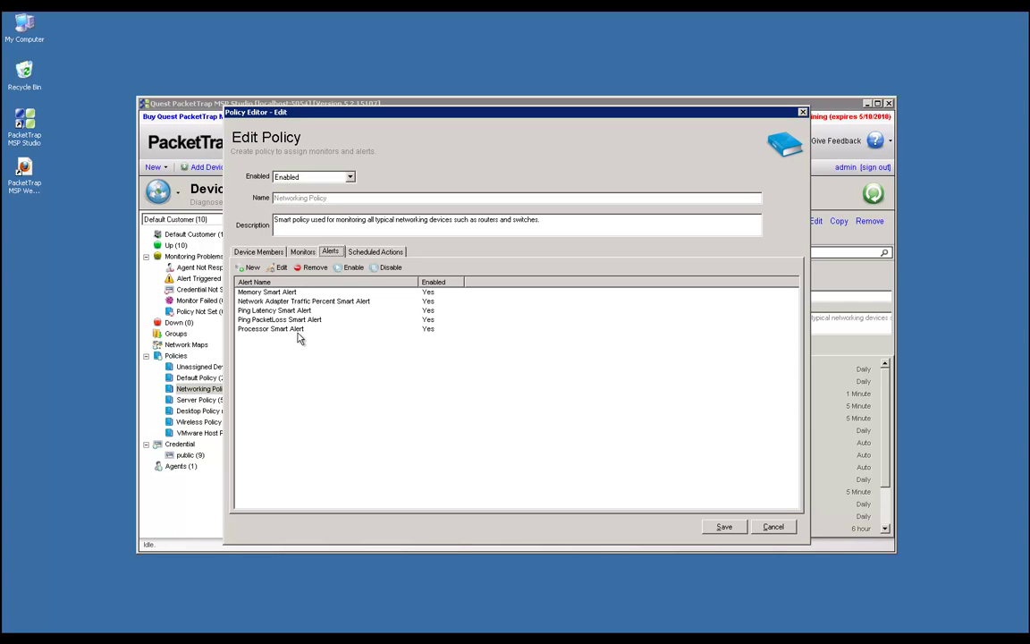
click(774, 527)
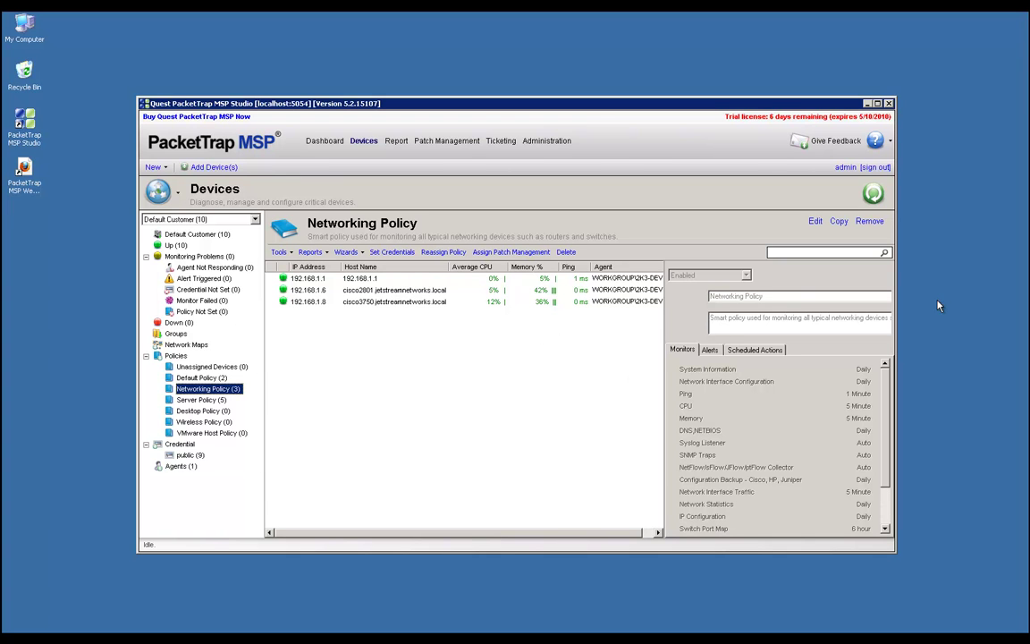